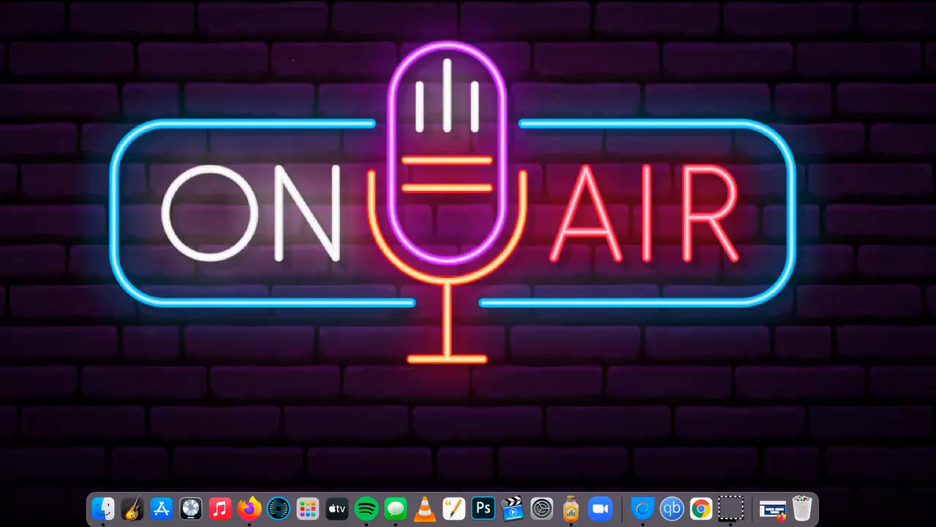
# Launch GarageBand, open the recent Episode_1 podcast project, then close it to start fresh.
pyautogui.click(136, 510)
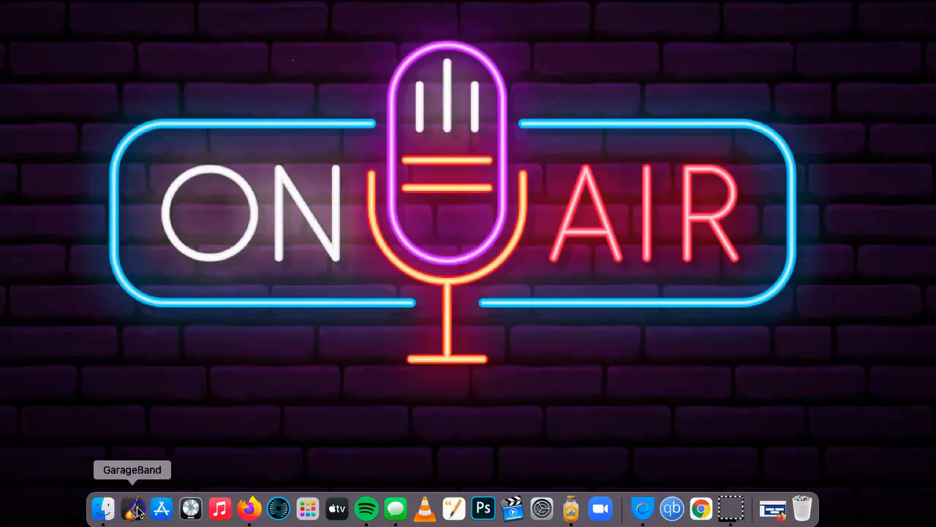
pyautogui.click(136, 510)
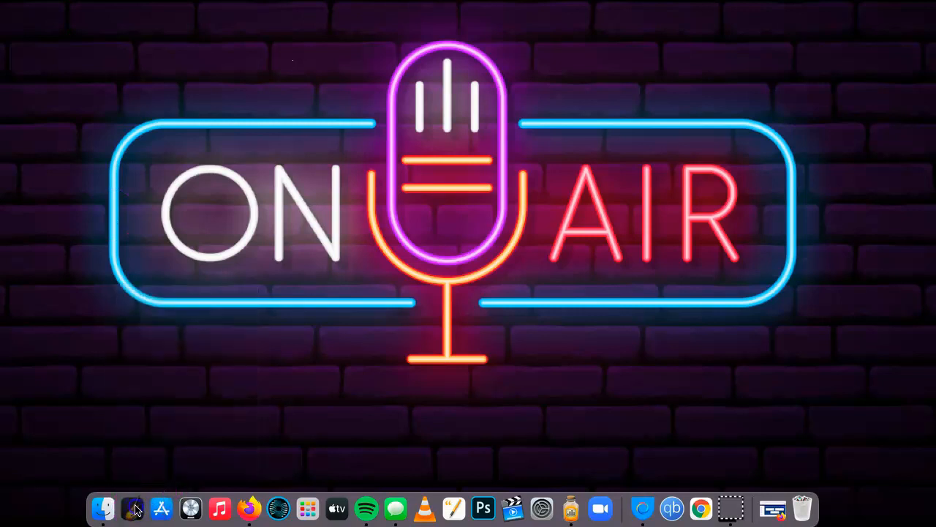
pyautogui.click(189, 369)
pyautogui.click(129, 507)
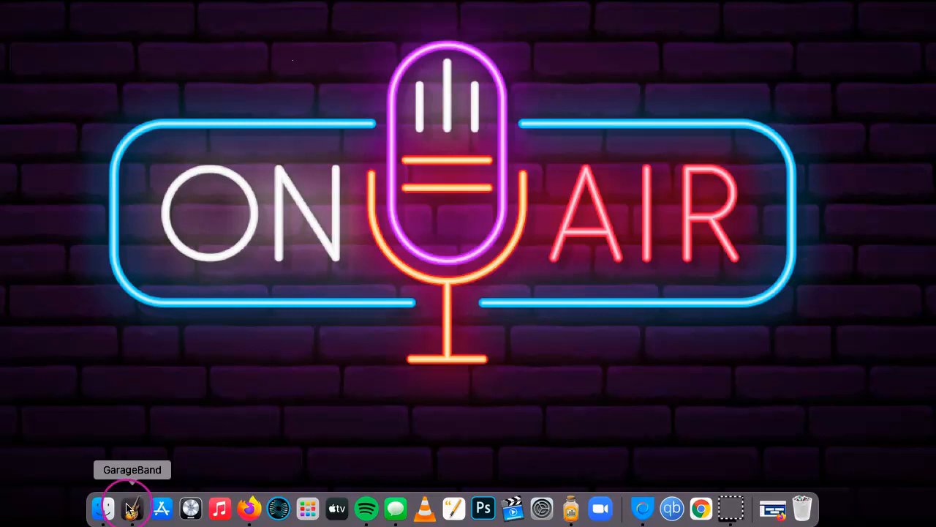
pyautogui.click(217, 294)
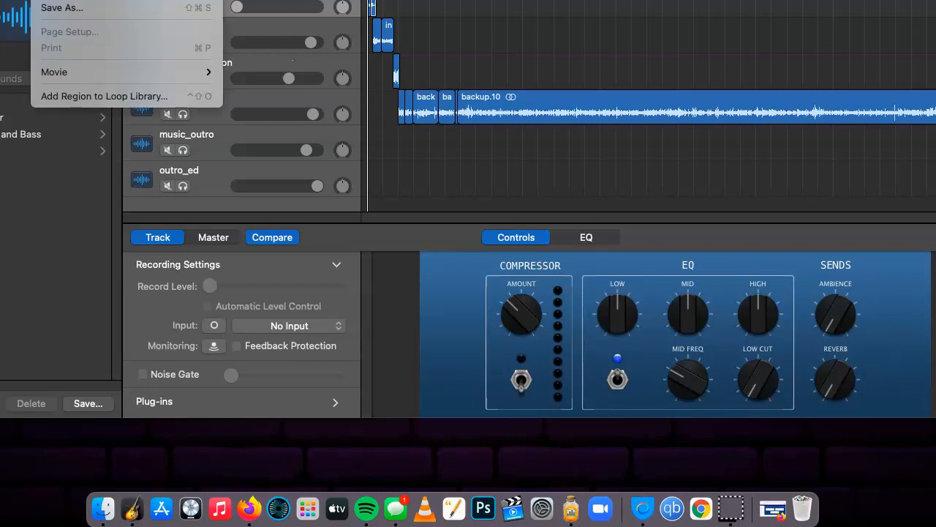
pyautogui.press('super+w')
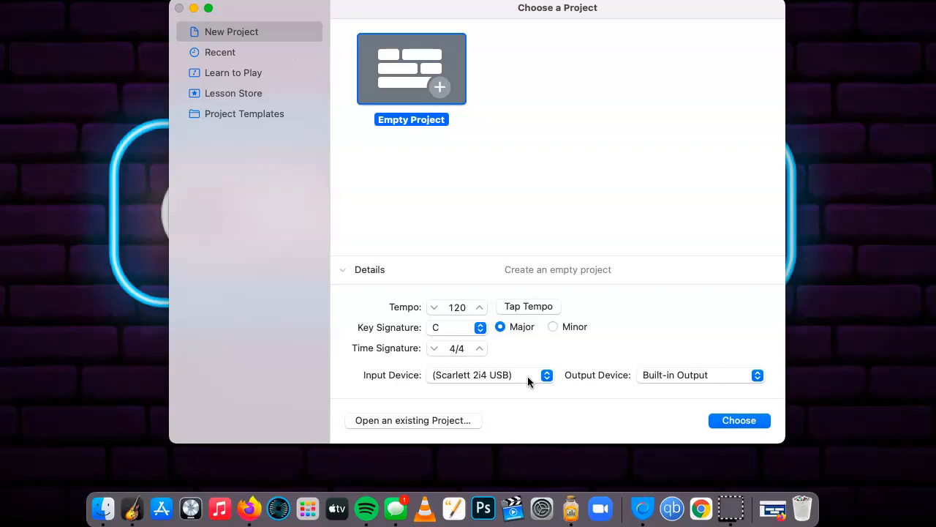
# Set the input device to Scarlett 2i4 USB and keep Built-in Output for playback.
pyautogui.click(528, 376)
pyautogui.click(510, 299)
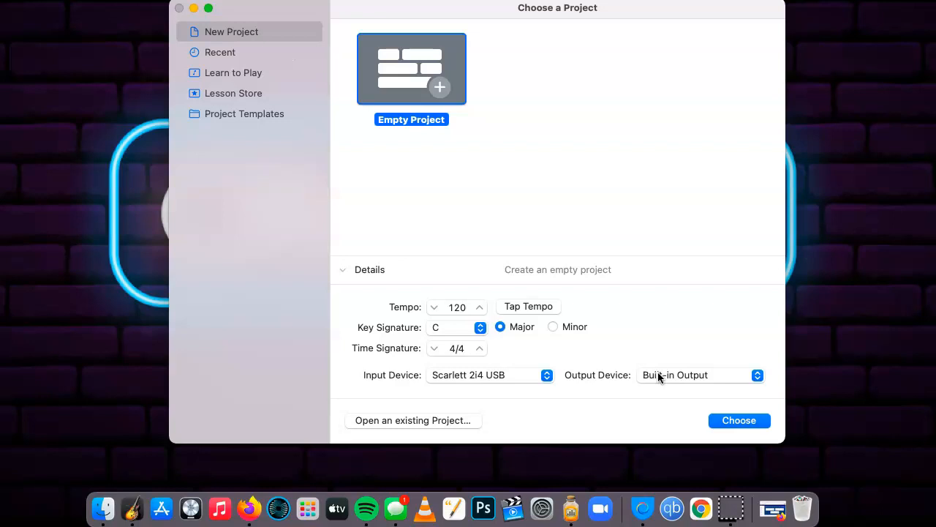
pyautogui.click(631, 372)
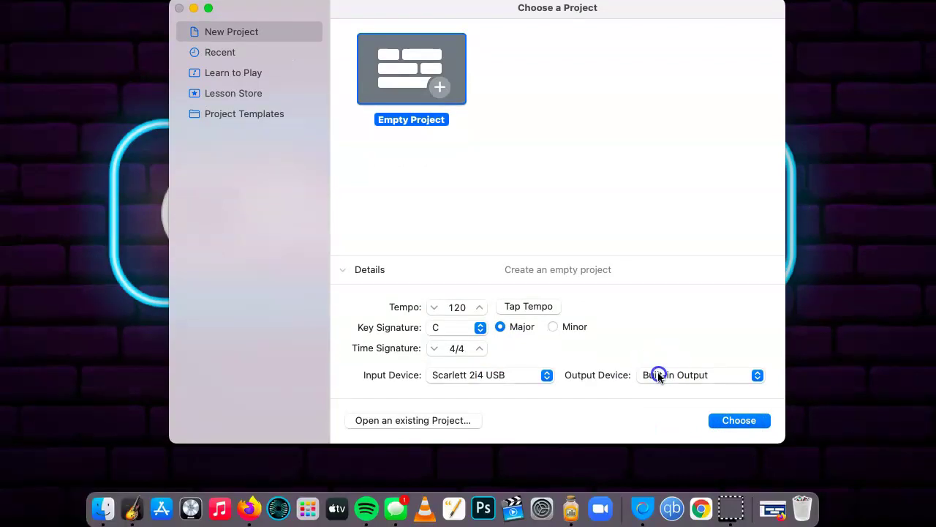
pyautogui.click(658, 377)
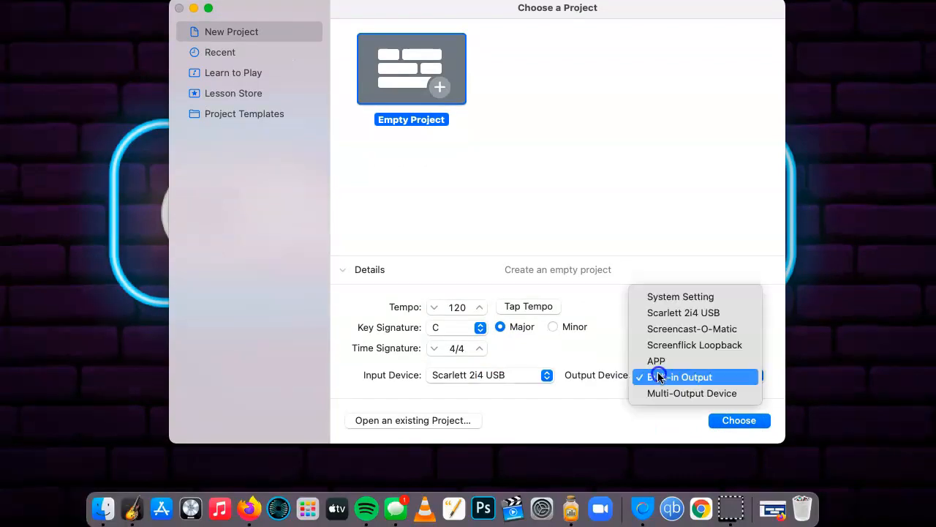
pyautogui.click(658, 376)
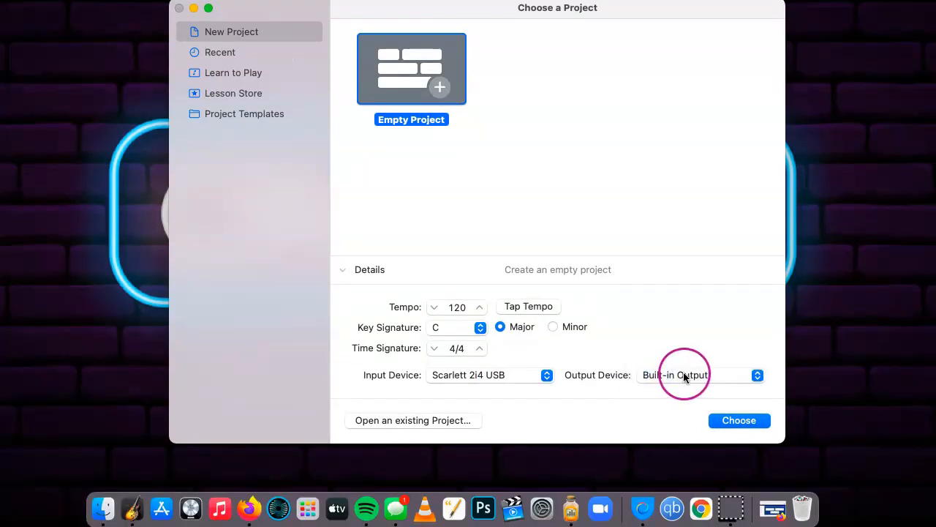
# Create the new empty project.
pyautogui.click(735, 423)
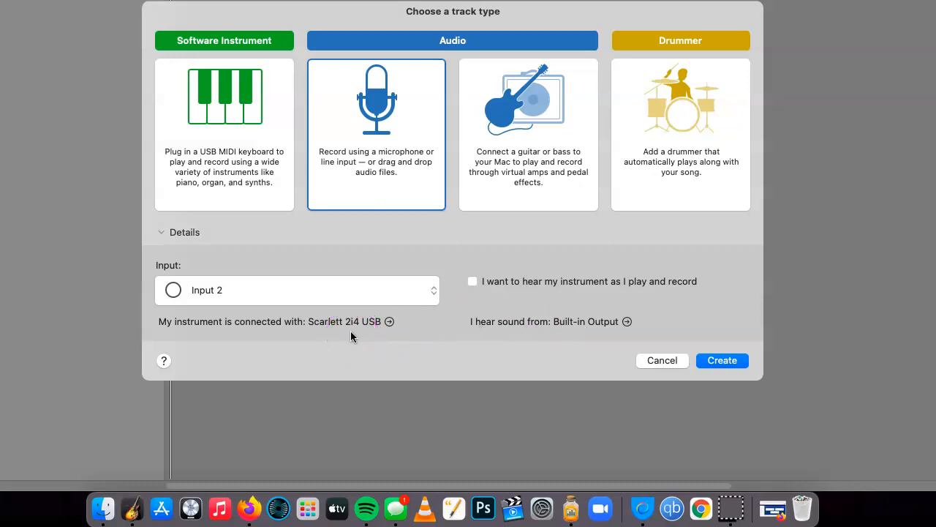
# Add an Audio 1 microphone track and turn its compressor amount down slightly.
pyautogui.doubleClick(381, 119)
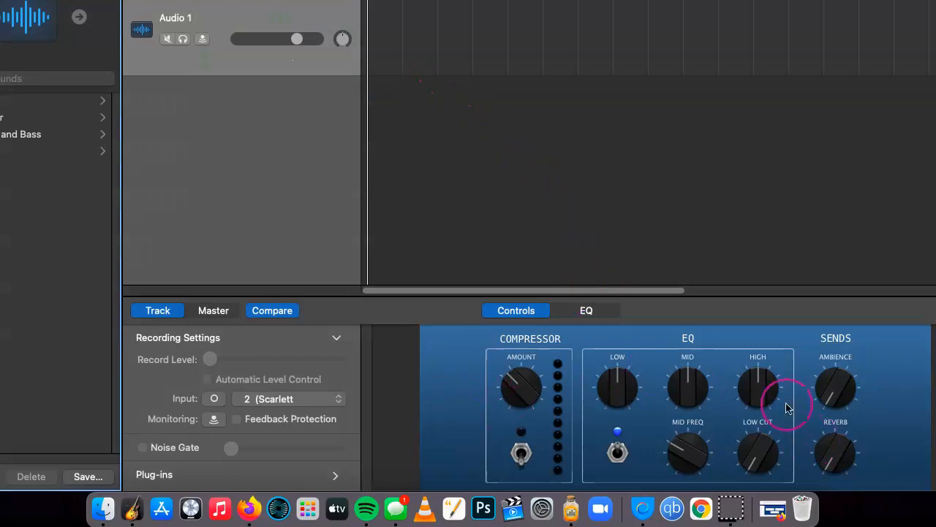
pyautogui.moveTo(531, 371); pyautogui.dragTo(532, 375)
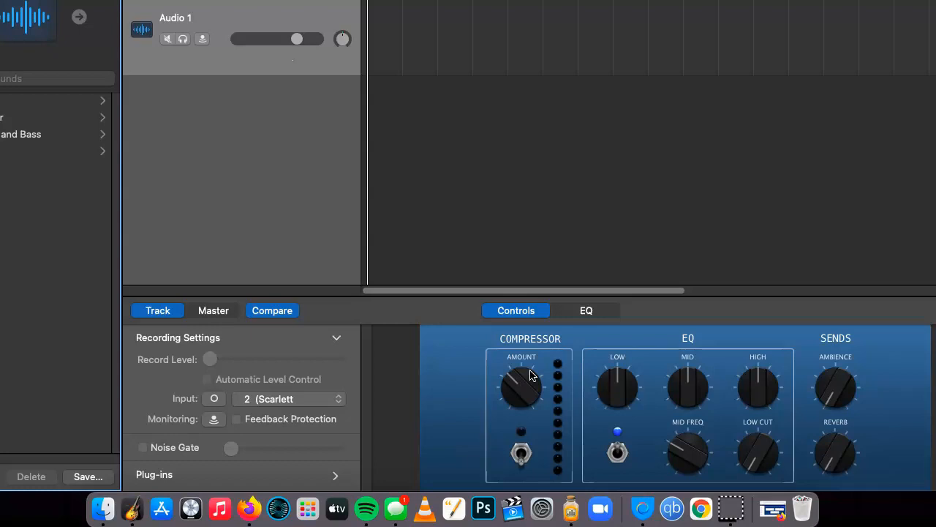
pyautogui.click(521, 343)
pyautogui.click(768, 382)
# Adjust the track header and toolbar controls, then switch over to Finder.
pyautogui.click(399, 255)
pyautogui.click(246, 88)
pyautogui.click(438, 43)
pyautogui.click(272, 16)
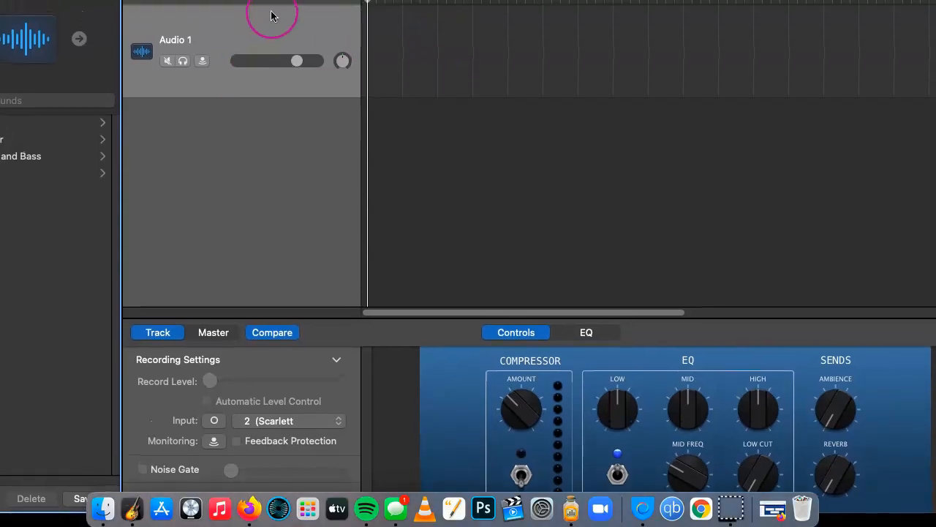
pyautogui.click(108, 514)
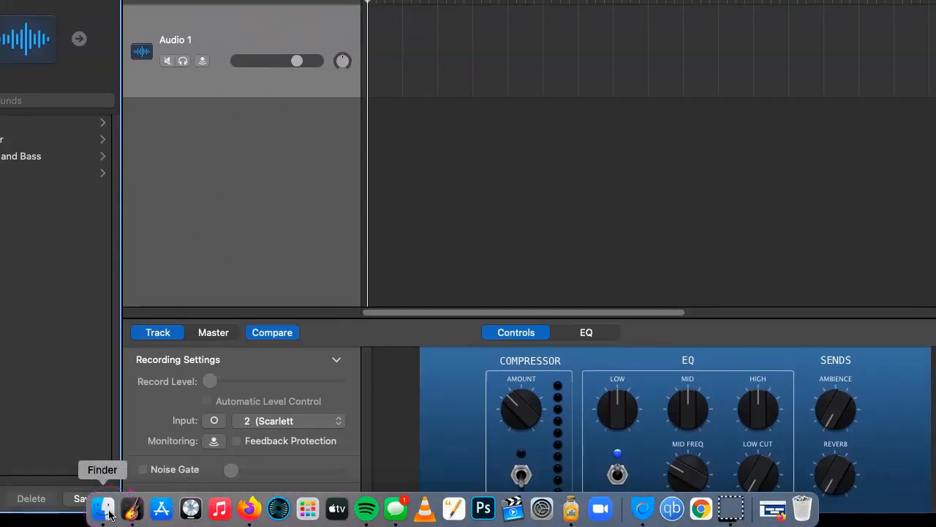
# In Finder, go to Downloads, open the neiu_podcast folder and select music_intro.mp3.
pyautogui.click(107, 514)
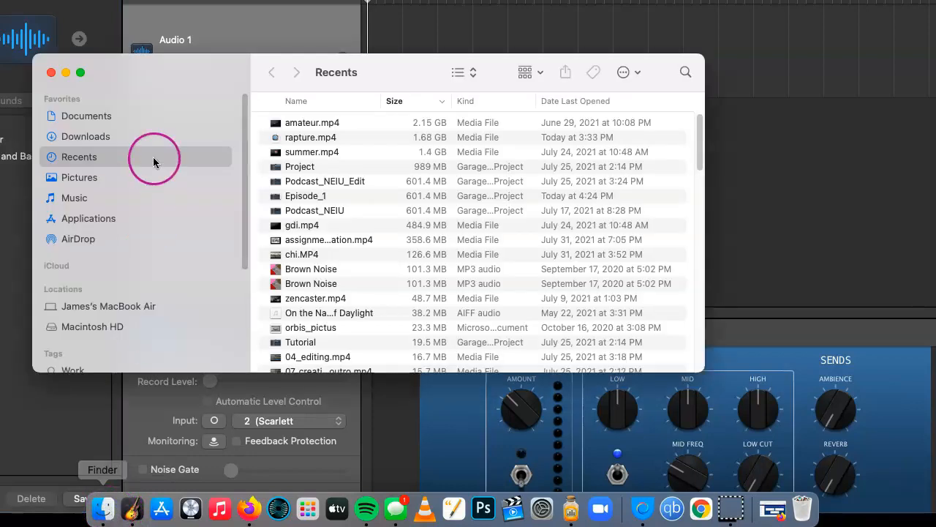
pyautogui.click(125, 130)
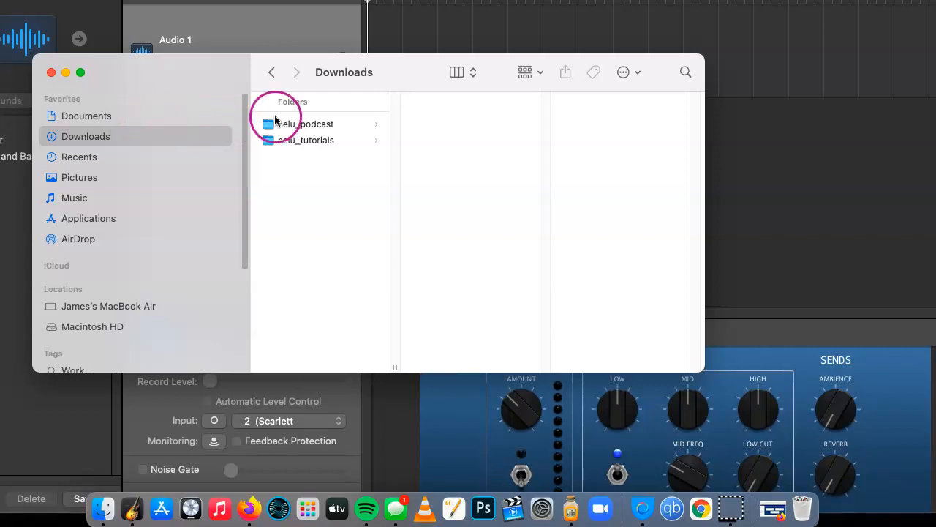
pyautogui.click(295, 126)
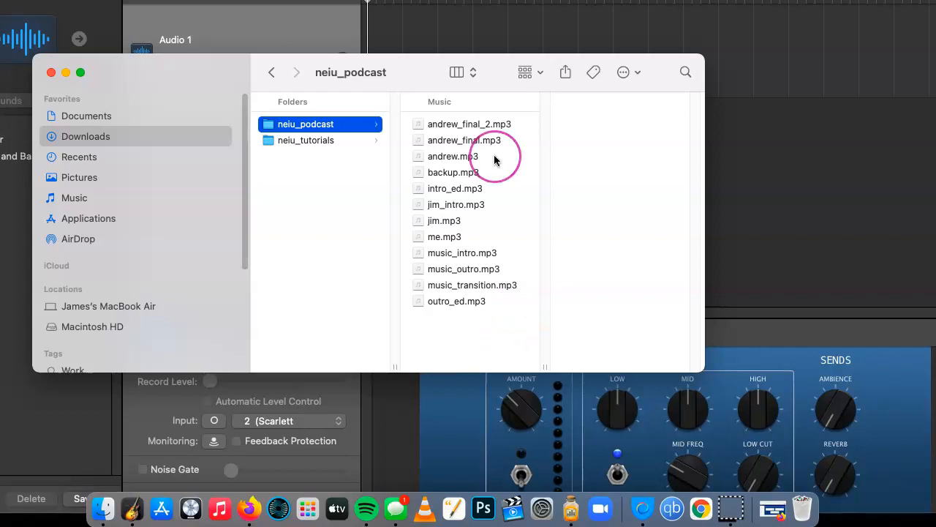
pyautogui.moveTo(490, 81); pyautogui.dragTo(383, 215)
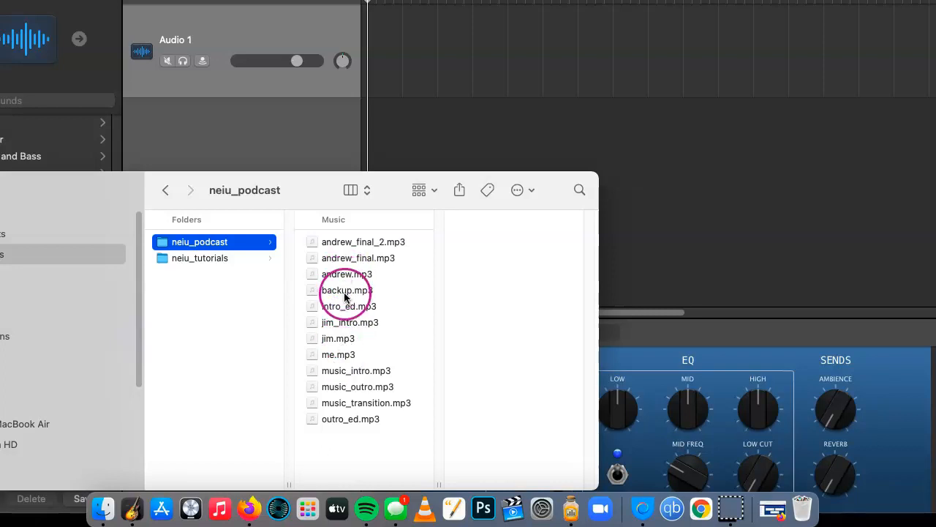
pyautogui.click(349, 374)
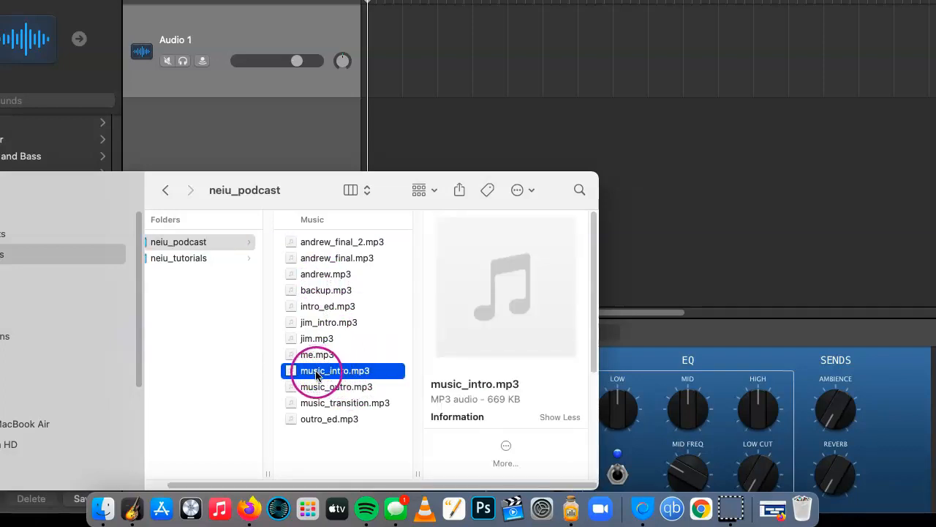
# Drop music_intro.mp3 onto Audio 1 and settle its region to start at bar 1.
pyautogui.moveTo(316, 374); pyautogui.dragTo(371, 67)
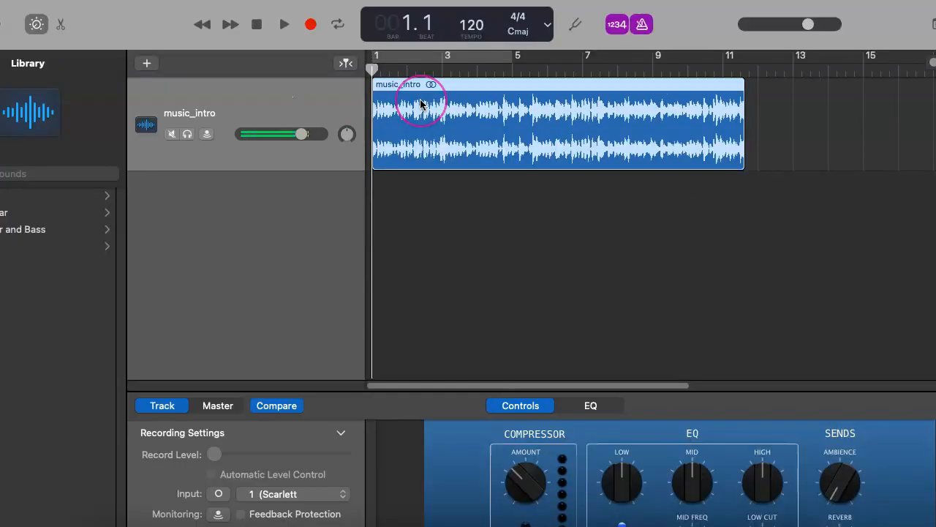
pyautogui.moveTo(413, 87); pyautogui.dragTo(397, 84)
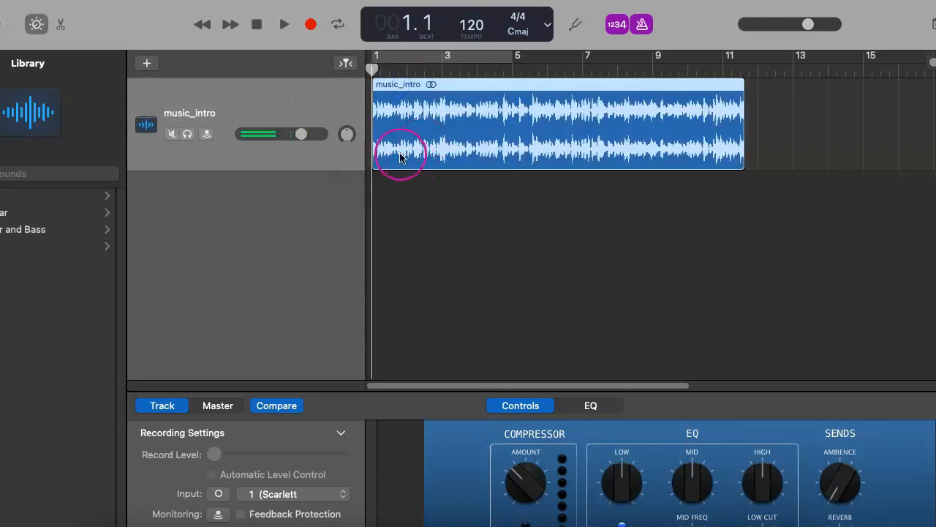
pyautogui.click(419, 137)
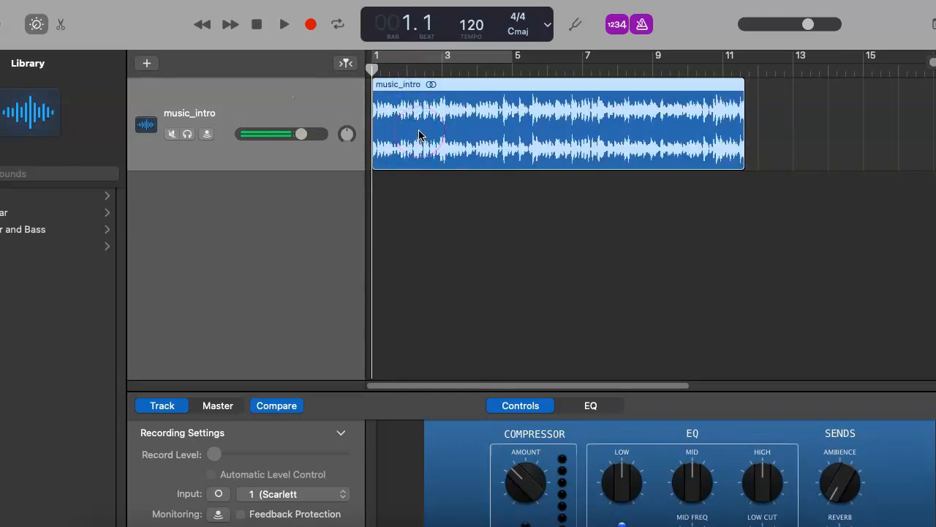
pyautogui.click(419, 134)
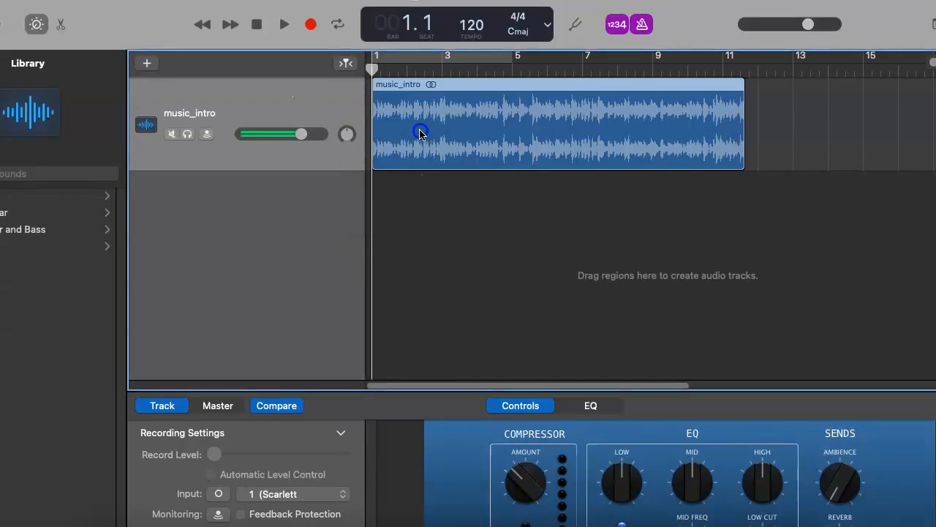
pyautogui.moveTo(419, 132); pyautogui.dragTo(517, 123)
pyautogui.moveTo(569, 137)
pyautogui.mouseDown()
pyautogui.moveTo(615, 144)
pyautogui.moveTo(560, 125)
pyautogui.moveTo(539, 130)
pyautogui.moveTo(565, 139)
pyautogui.moveTo(460, 136)
pyautogui.mouseUp()
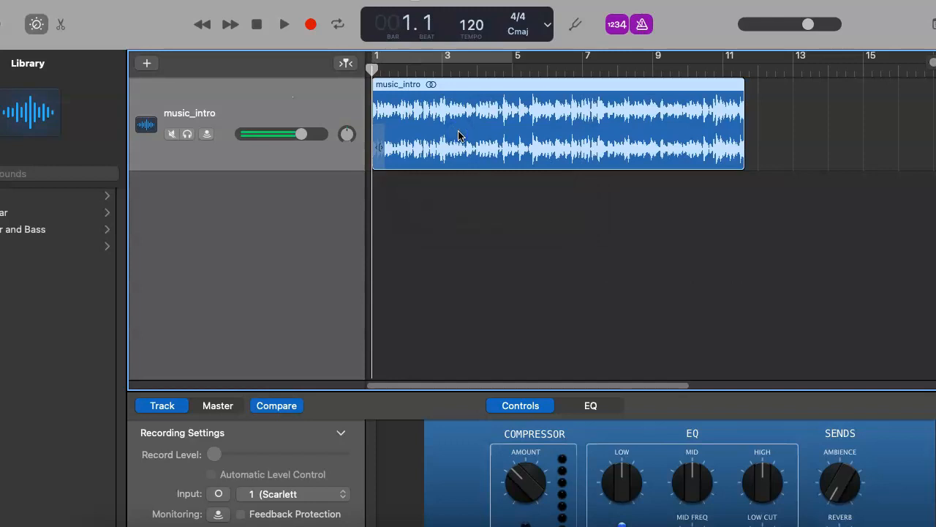
# Turn off the count-in and the metronome.
pyautogui.click(617, 24)
pyautogui.click(642, 25)
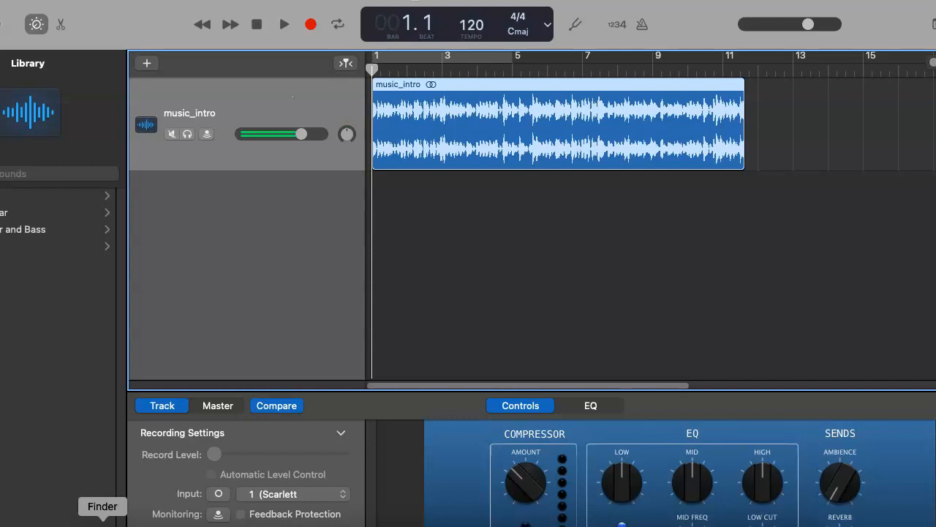
# Drag me.mp3 from Finder into the project as a new track below music_intro.
pyautogui.click(103, 521)
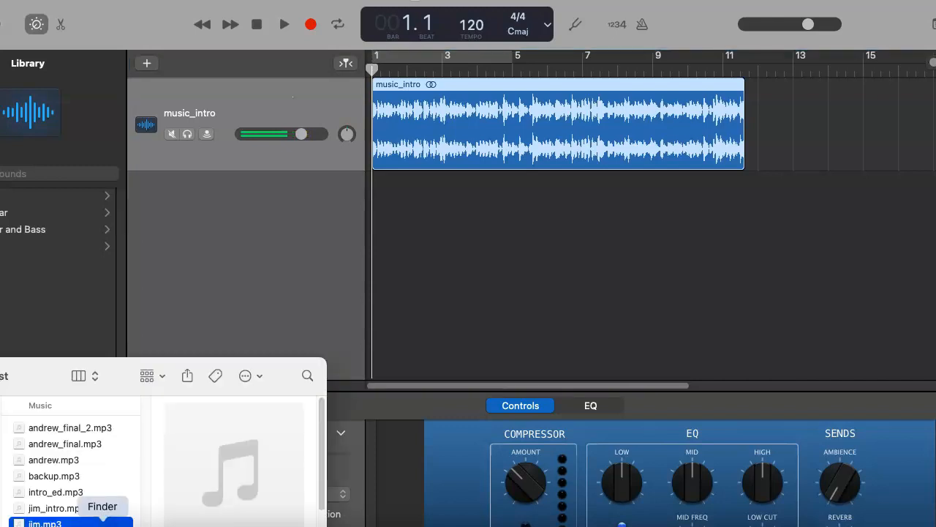
pyautogui.moveTo(63, 376)
pyautogui.mouseDown()
pyautogui.moveTo(33, 354)
pyautogui.moveTo(106, 238)
pyautogui.moveTo(82, 244)
pyautogui.mouseUp()
pyautogui.click(92, 512)
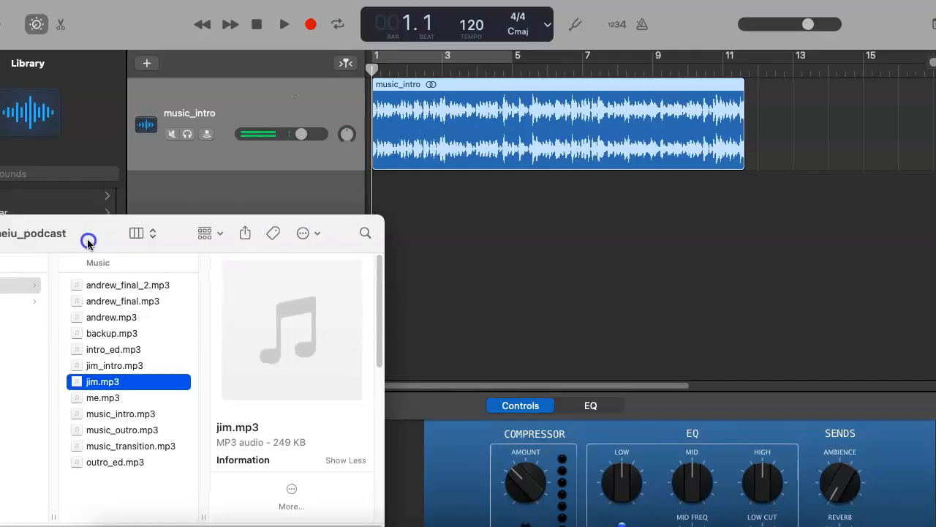
pyautogui.moveTo(102, 400); pyautogui.dragTo(371, 201)
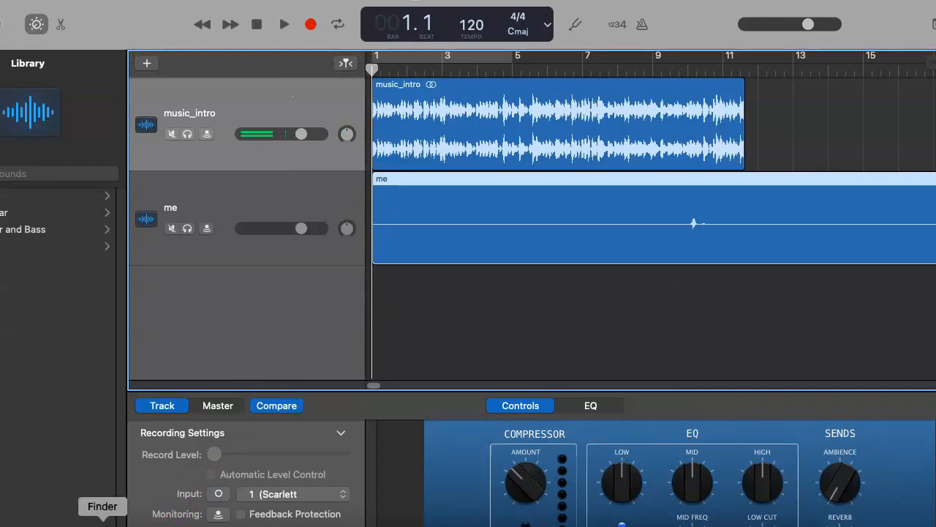
# Drag andrew.mp3 in as another new track and zoom the timeline out to see whole recordings.
pyautogui.click(103, 522)
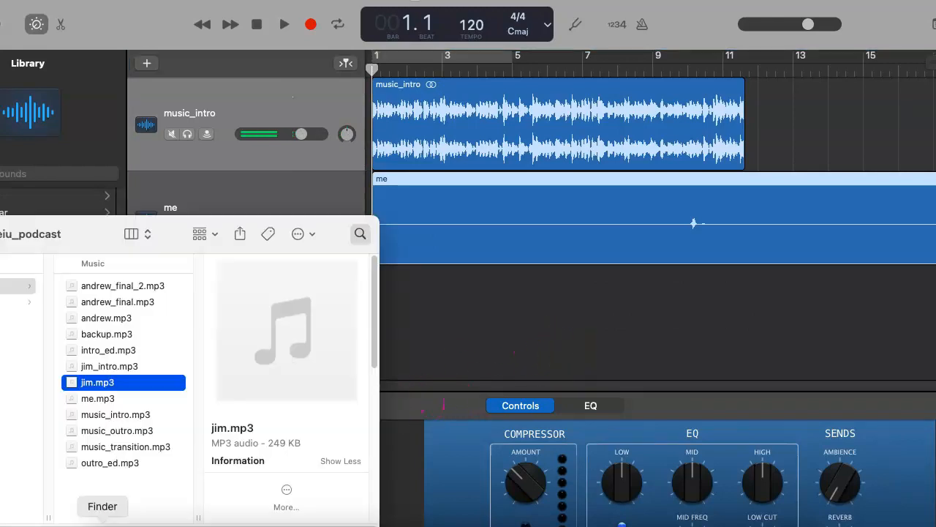
pyautogui.moveTo(117, 219); pyautogui.dragTo(26, 289)
pyautogui.moveTo(27, 392); pyautogui.dragTo(364, 306)
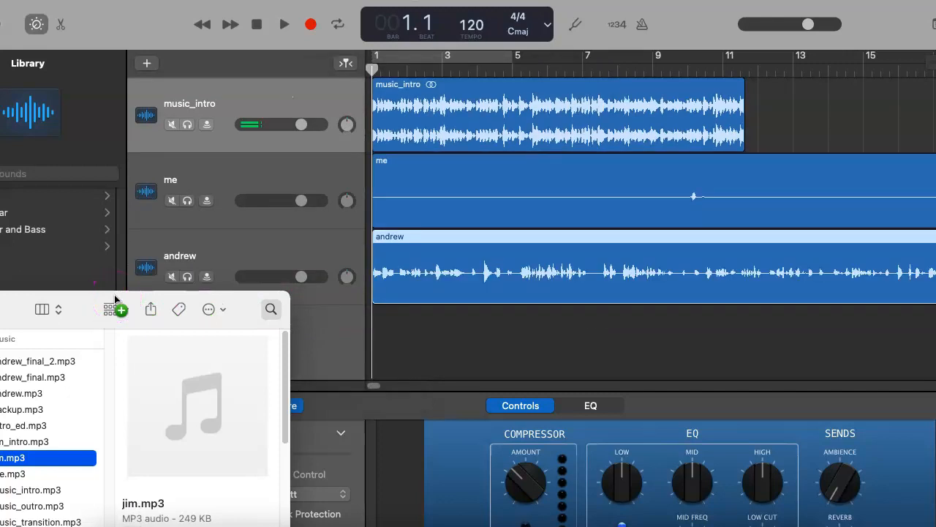
pyautogui.moveTo(929, 70); pyautogui.dragTo(920, 67)
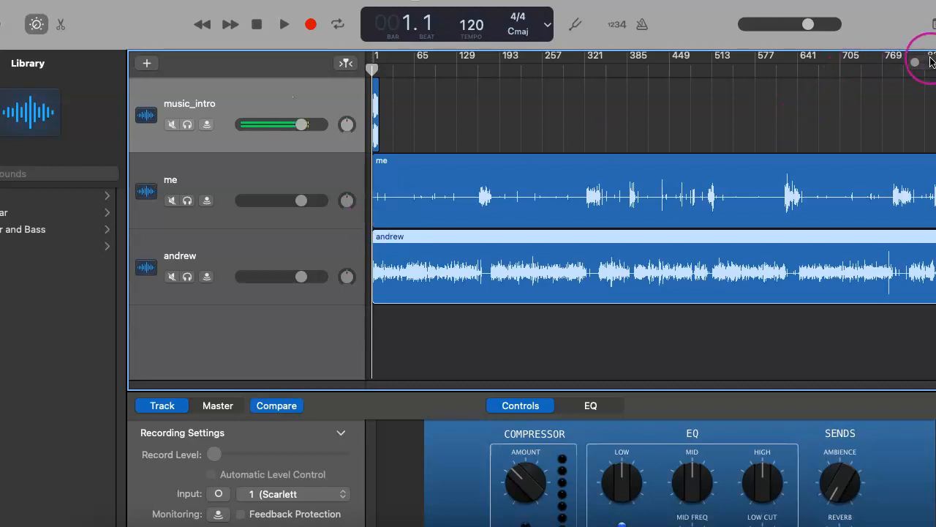
# Zoom the timeline back in so the music_intro clip and early bars are readable.
pyautogui.moveTo(914, 63); pyautogui.dragTo(930, 69)
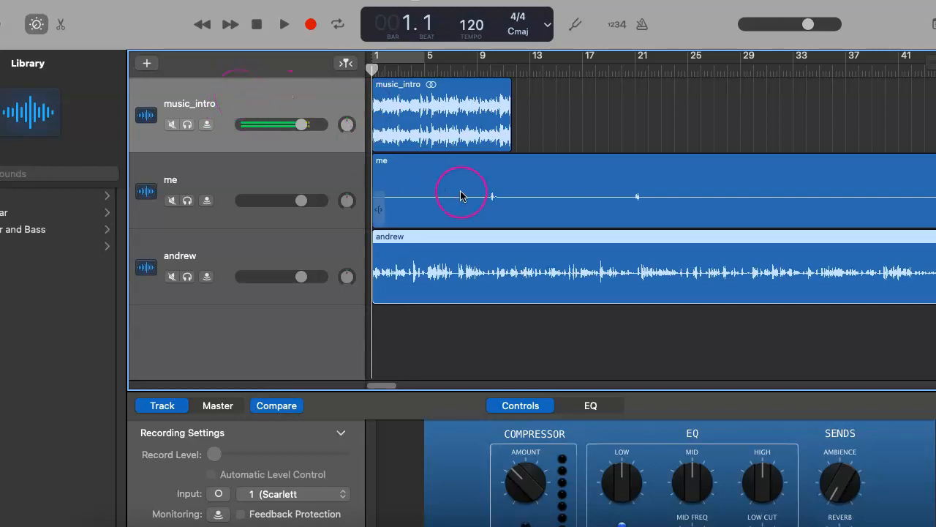
pyautogui.moveTo(402, 183)
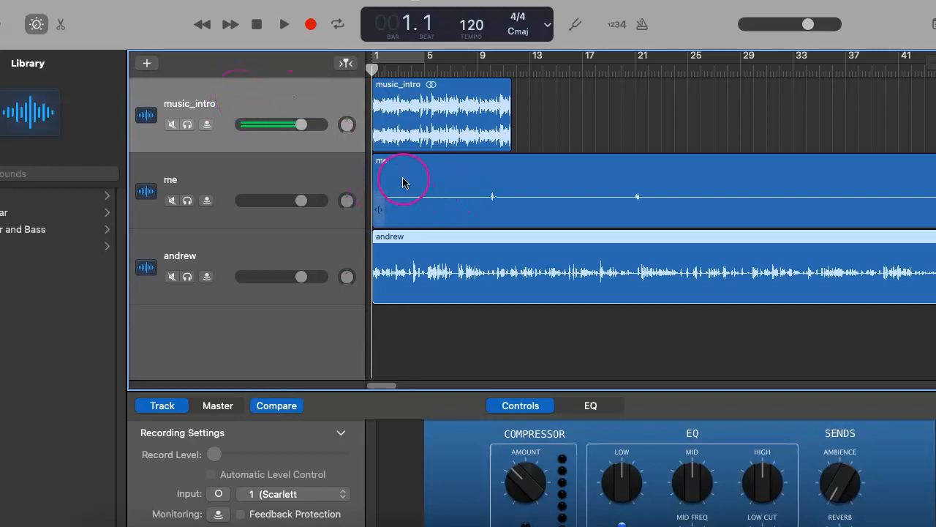
# Drag intro_ed.mp3 from Finder in as a fourth track below andrew.
pyautogui.click(22, 457)
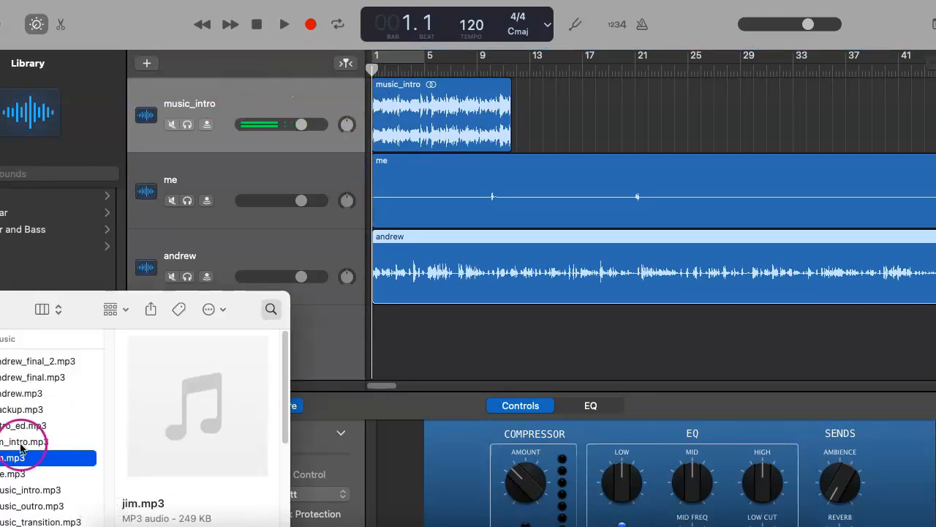
pyautogui.moveTo(22, 425); pyautogui.dragTo(369, 331)
pyautogui.click(409, 167)
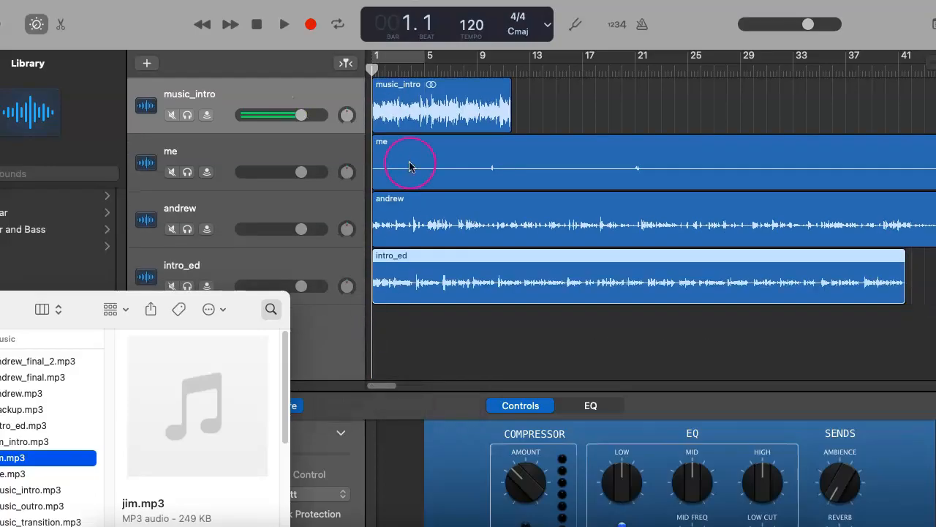
pyautogui.click(460, 334)
# Return focus to the project and select the me clip ready to reposition.
pyautogui.click(397, 98)
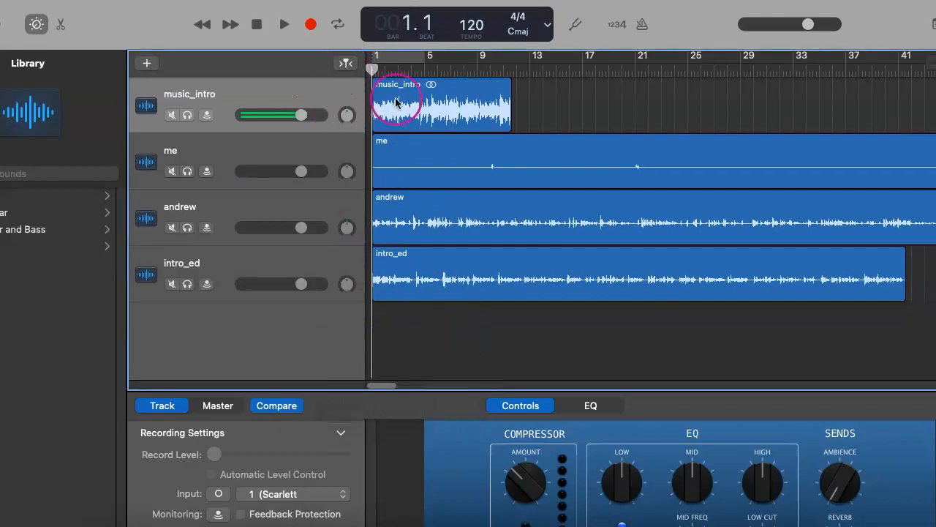
pyautogui.click(419, 301)
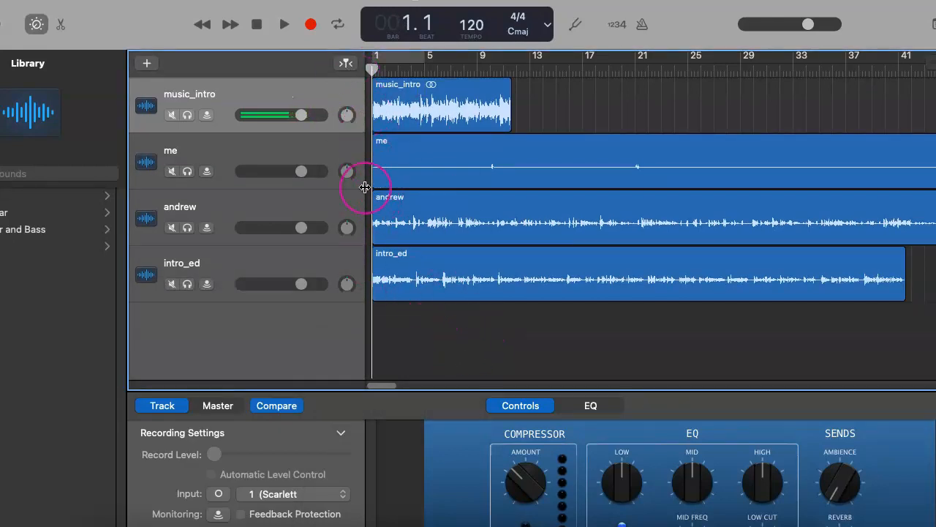
pyautogui.click(406, 172)
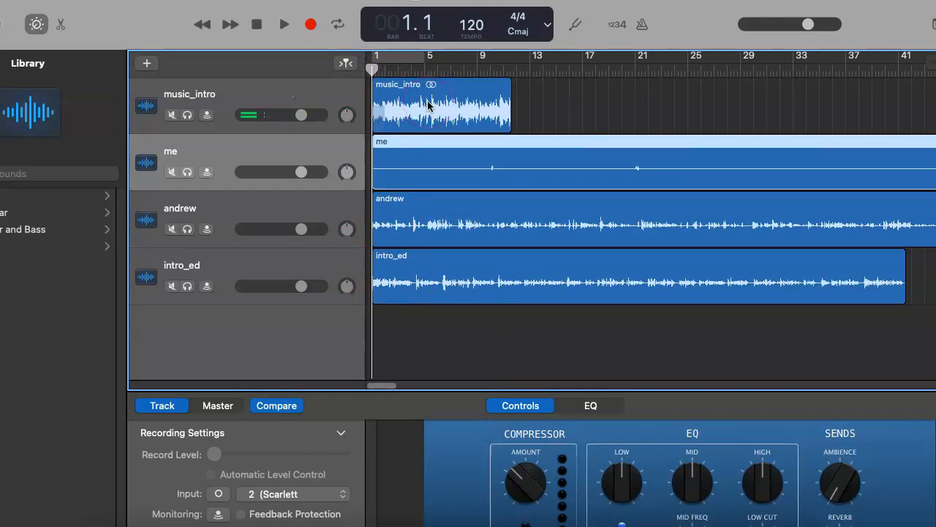
pyautogui.click(409, 102)
pyautogui.click(406, 145)
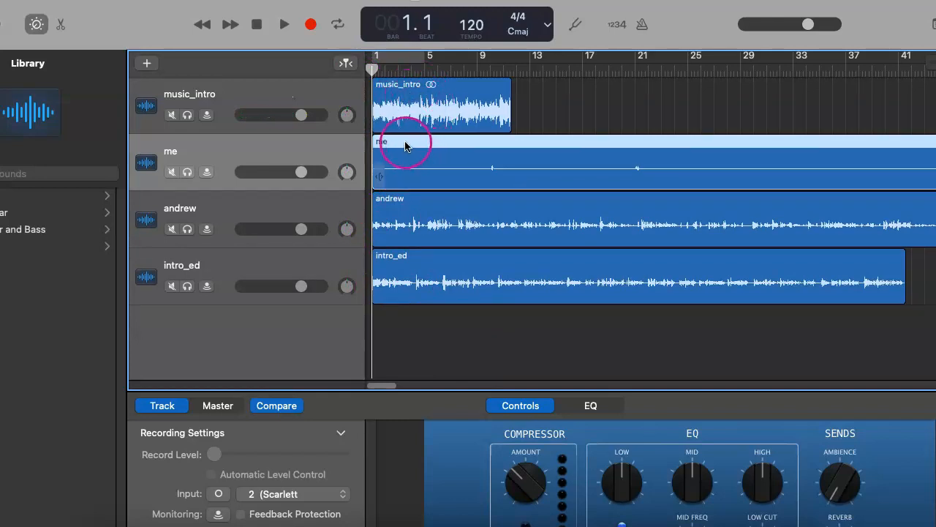
# Move the me and andrew clips to bar 13 and intro_ed to start right after the intro music.
pyautogui.moveTo(406, 145); pyautogui.dragTo(560, 144)
pyautogui.moveTo(418, 209); pyautogui.dragTo(567, 209)
pyautogui.moveTo(443, 273); pyautogui.dragTo(570, 262)
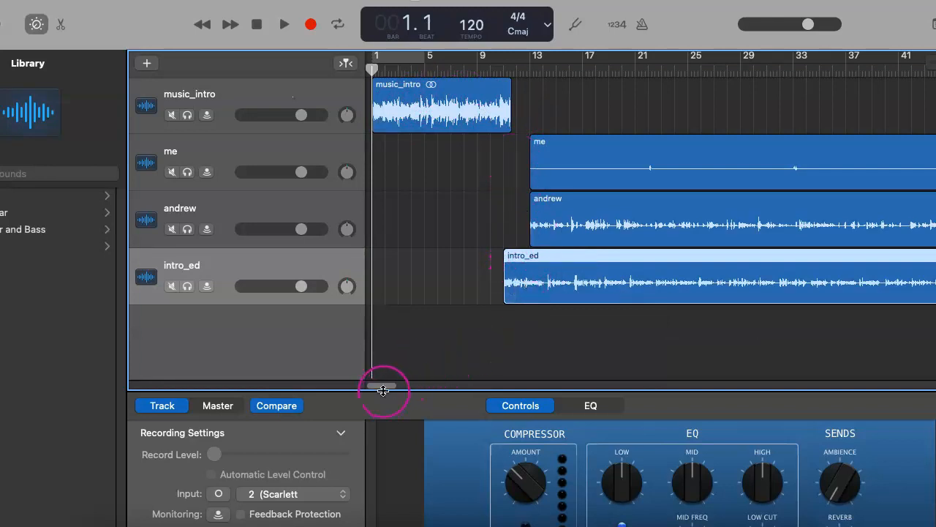
pyautogui.moveTo(389, 387); pyautogui.dragTo(396, 386)
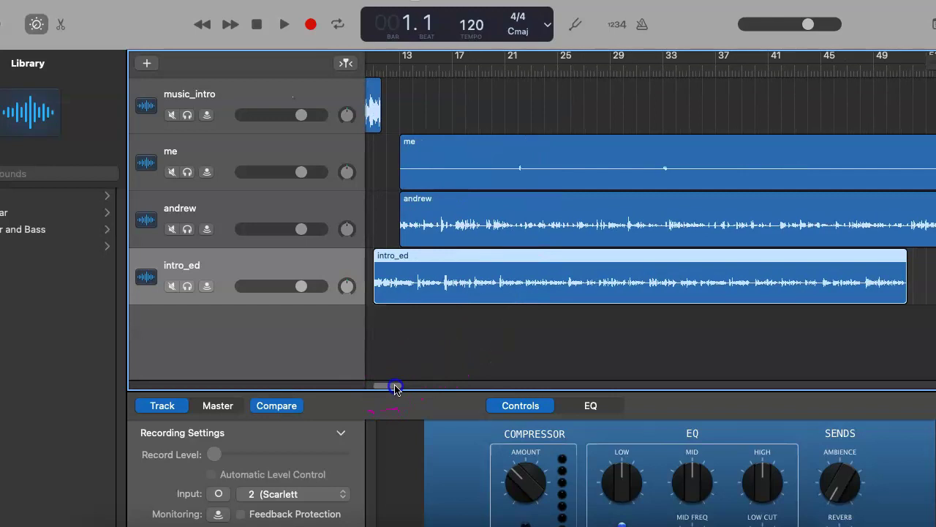
# Move the me and andrew clips together to bar 51, lined up with intro_ed's end.
pyautogui.click(420, 155)
pyautogui.click(437, 229)
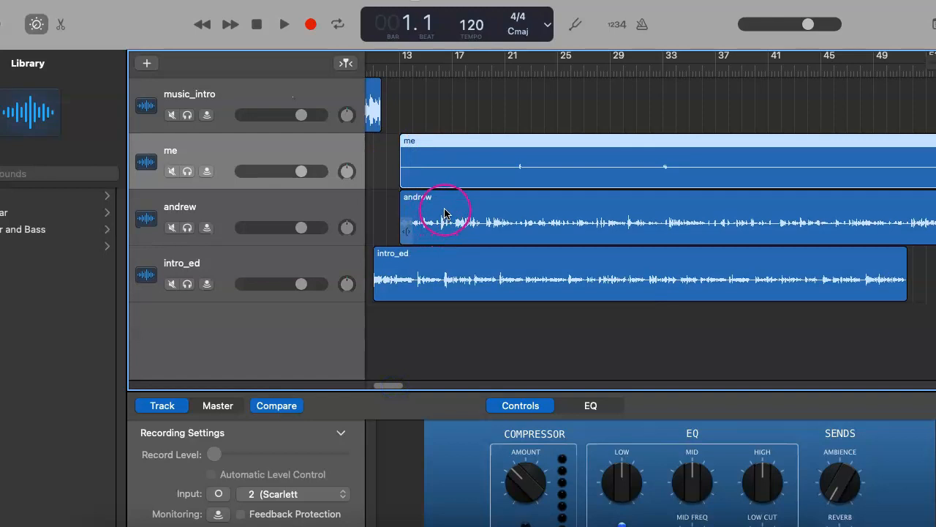
pyautogui.click(445, 212)
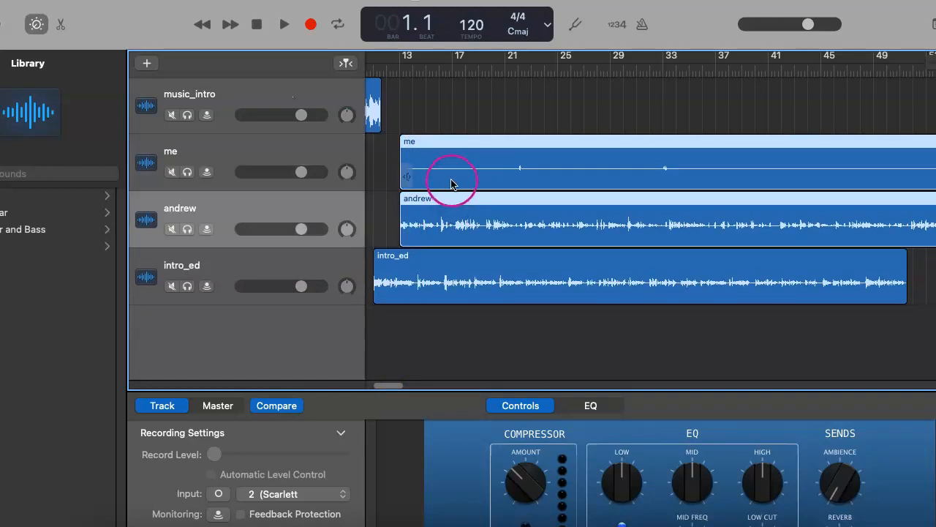
pyautogui.moveTo(446, 181); pyautogui.dragTo(890, 130)
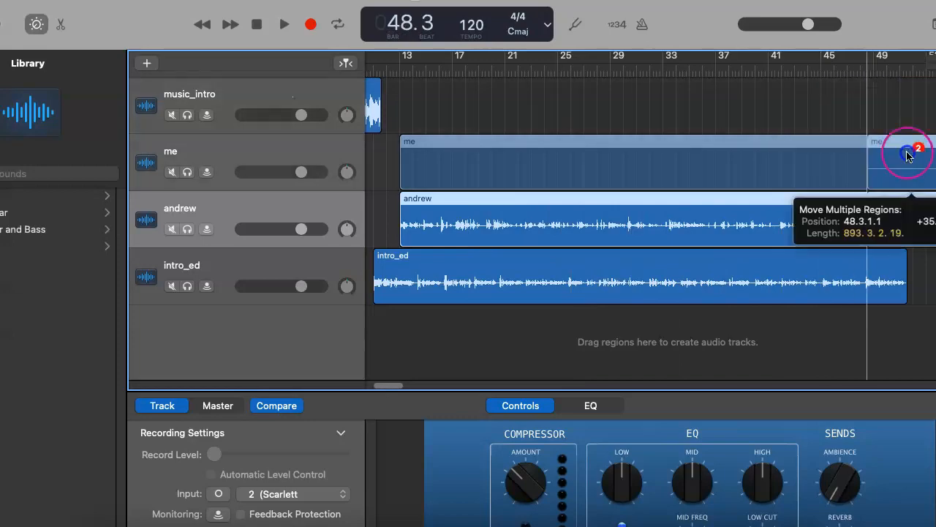
pyautogui.moveTo(890, 129); pyautogui.dragTo(907, 158)
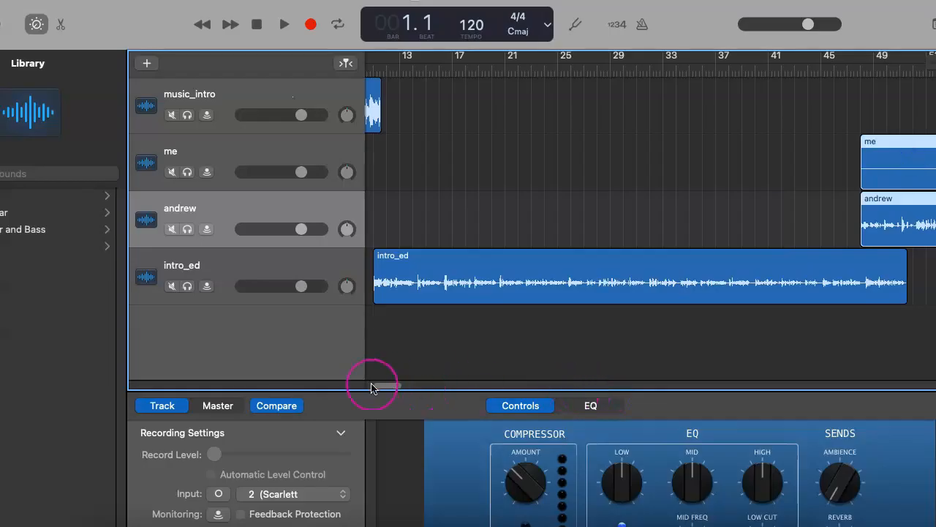
pyautogui.moveTo(372, 386); pyautogui.dragTo(384, 386)
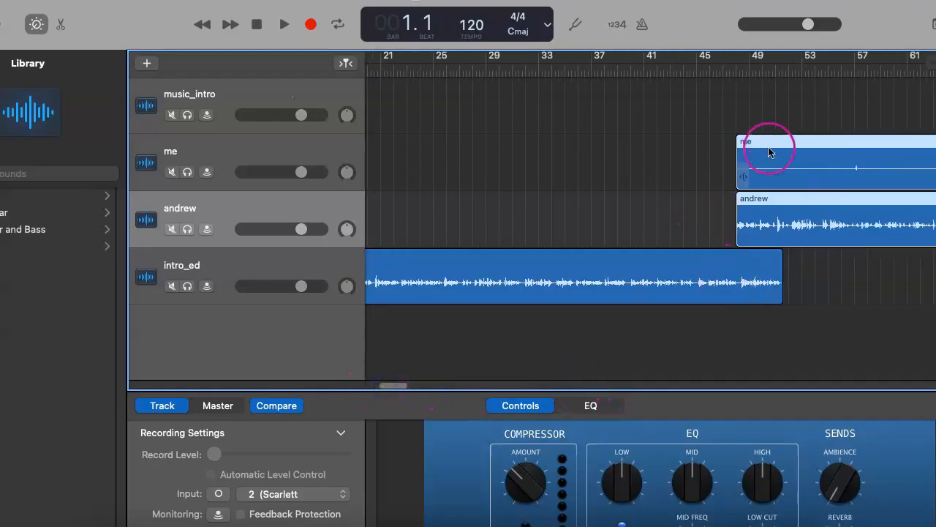
pyautogui.moveTo(769, 170); pyautogui.dragTo(812, 170)
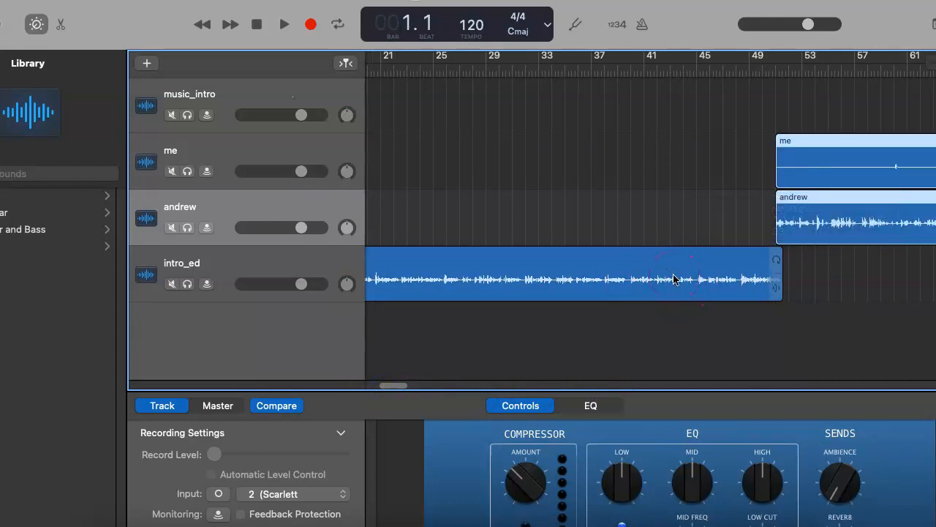
pyautogui.click(769, 270)
pyautogui.click(789, 124)
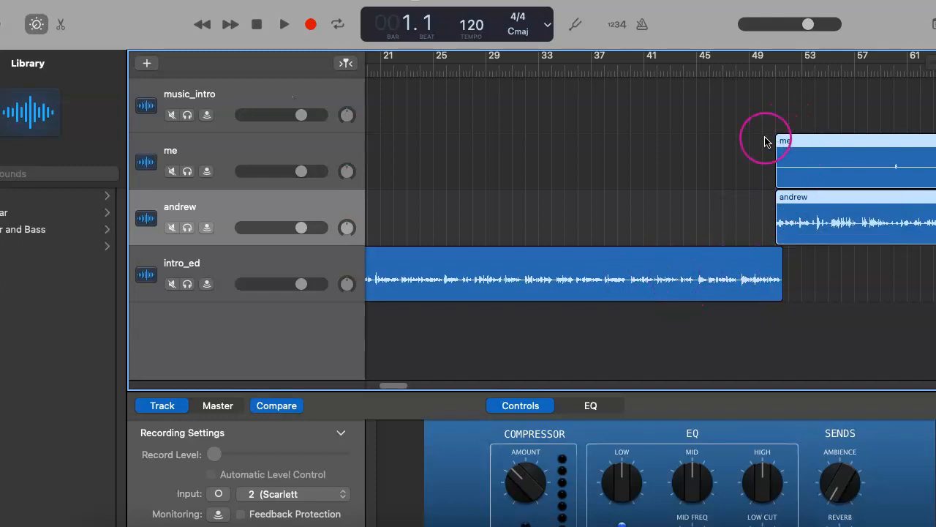
pyautogui.click(103, 521)
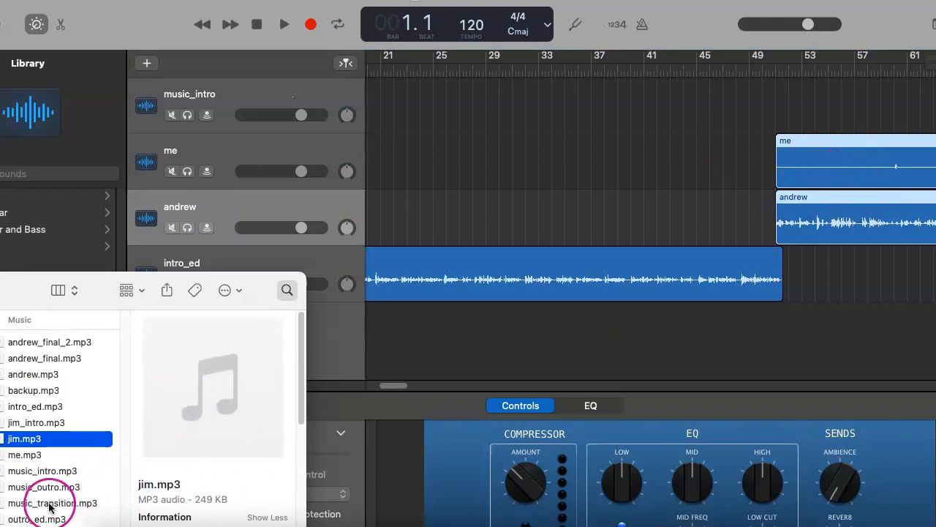
# Add music_transition below intro_ed starting at bar 49 and shift the me and andrew regions to about bar 59.
pyautogui.moveTo(48, 502)
pyautogui.mouseDown()
pyautogui.moveTo(773, 322)
pyautogui.moveTo(769, 329)
pyautogui.mouseUp()
pyautogui.moveTo(832, 293); pyautogui.dragTo(751, 284)
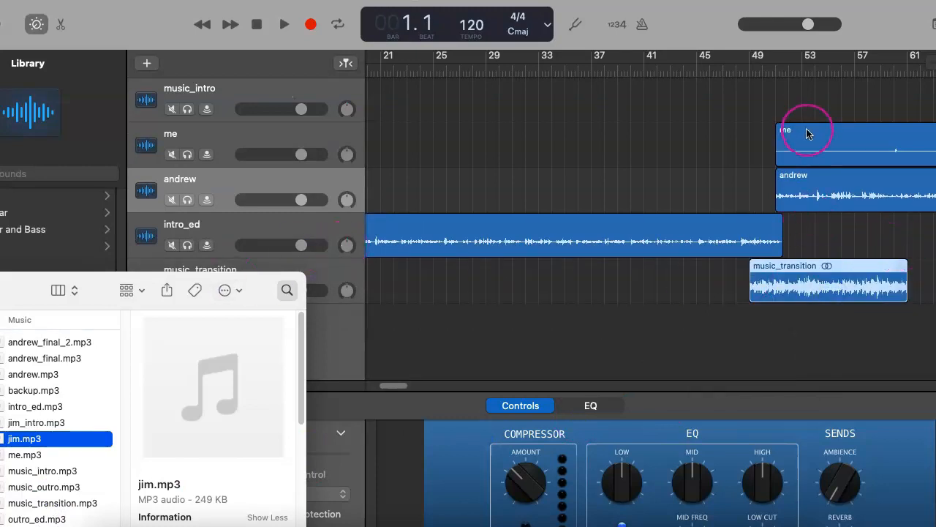
pyautogui.moveTo(768, 139); pyautogui.dragTo(846, 212)
pyautogui.moveTo(679, 94); pyautogui.dragTo(695, 98)
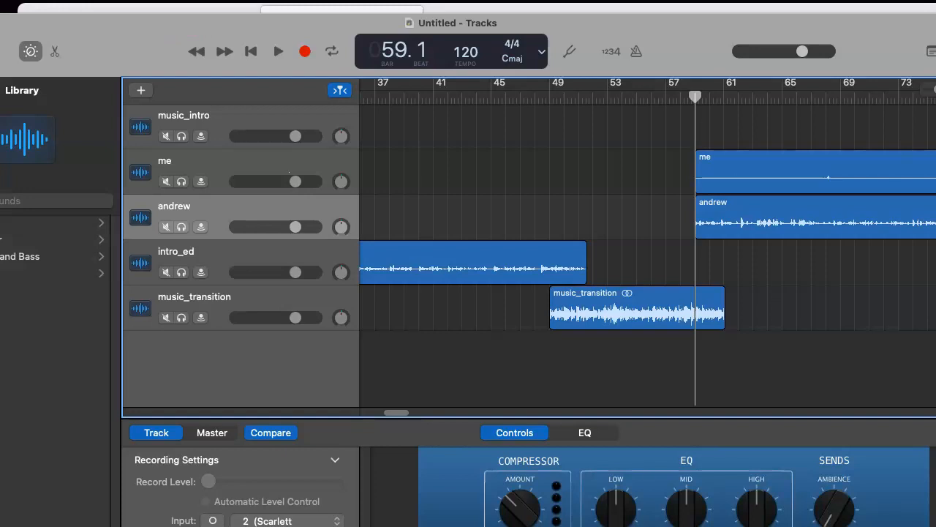
# Turn on Mix > Show Automation so every track displays its volume automation lane.
pyautogui.click(191, 0)
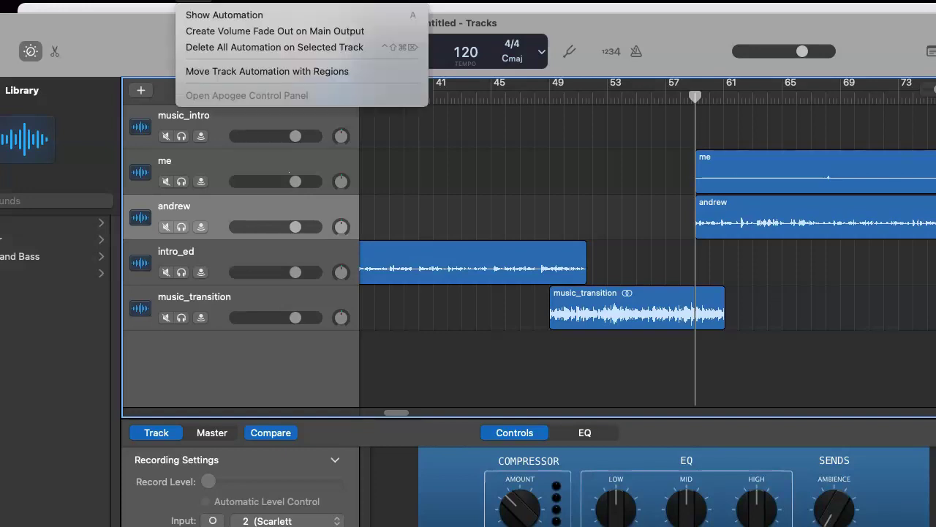
pyautogui.click(197, 20)
pyautogui.click(205, 14)
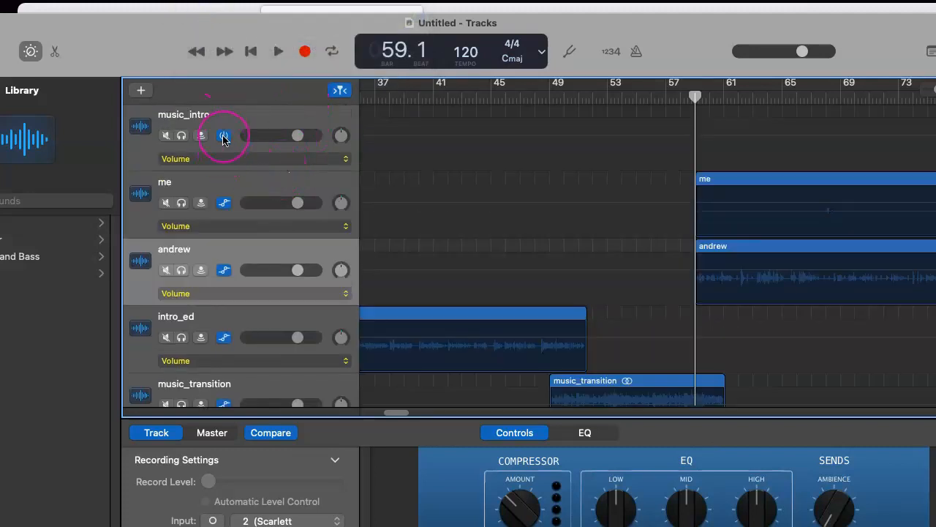
pyautogui.click(232, 217)
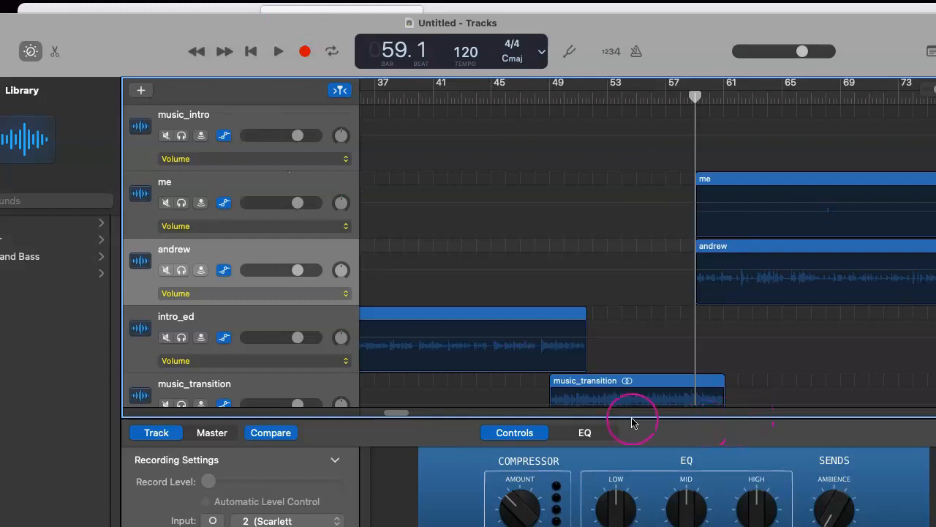
pyautogui.moveTo(395, 414); pyautogui.dragTo(402, 414)
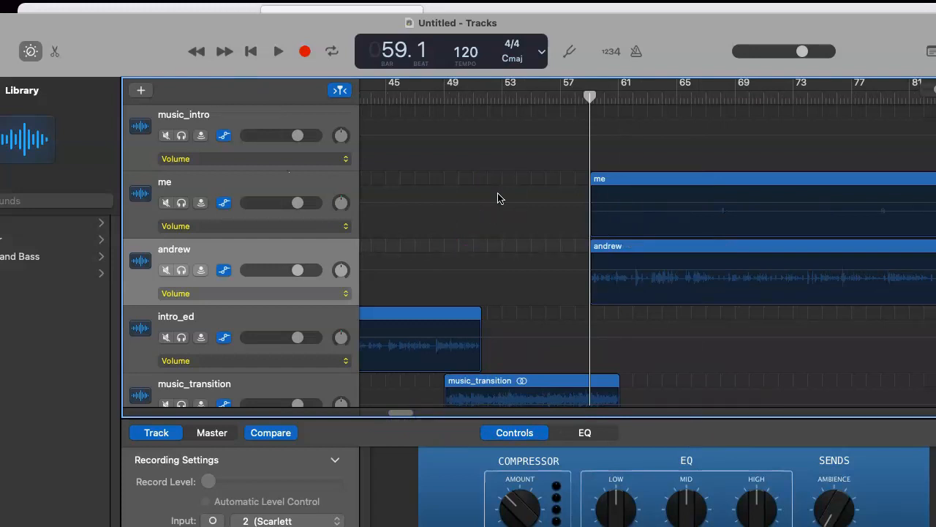
pyautogui.moveTo(757, 304); pyautogui.dragTo(676, 279)
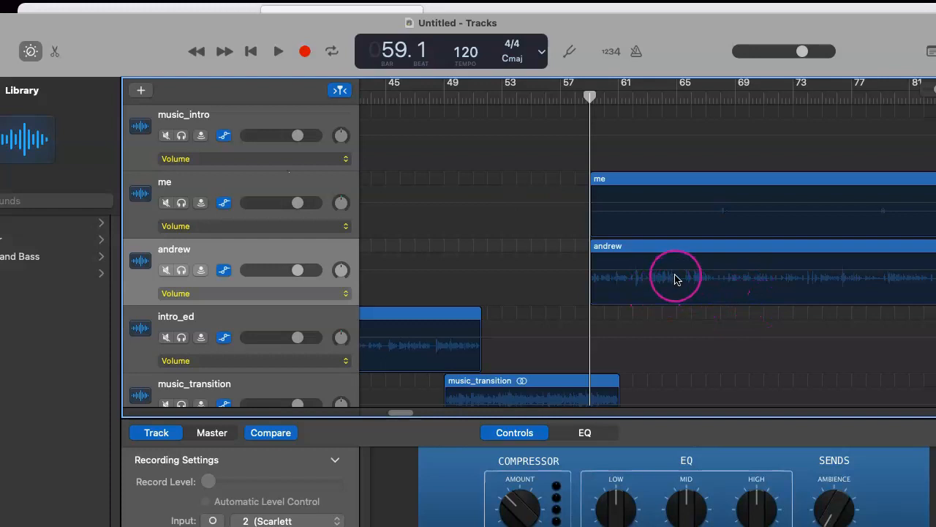